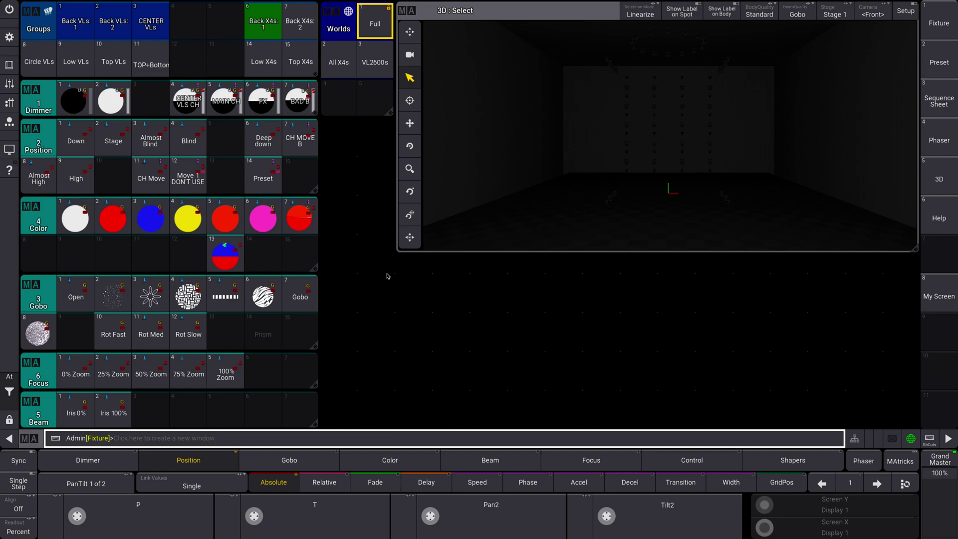
Step: Select the Circle VLs group and bring it to full intensity with dimmer Preset 2
click(50, 69)
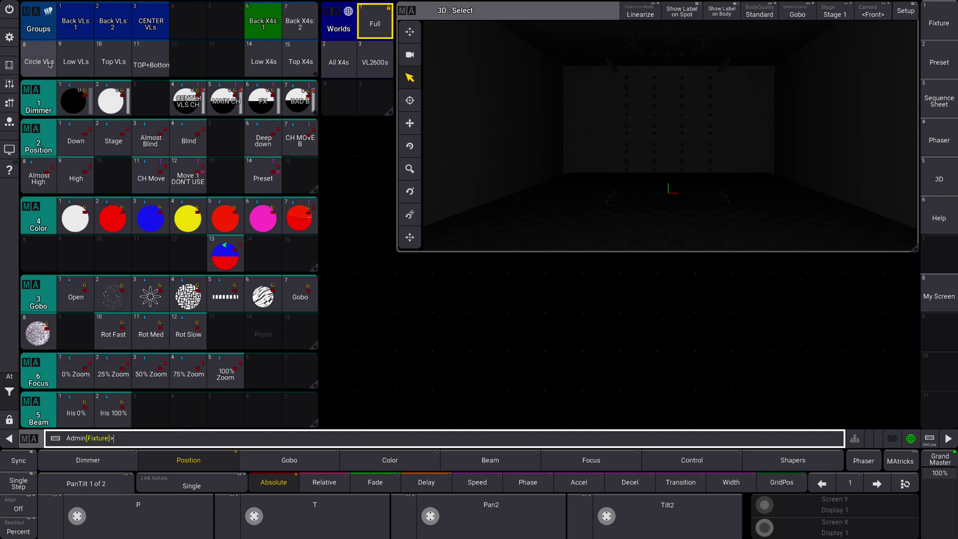
click(116, 102)
click(151, 174)
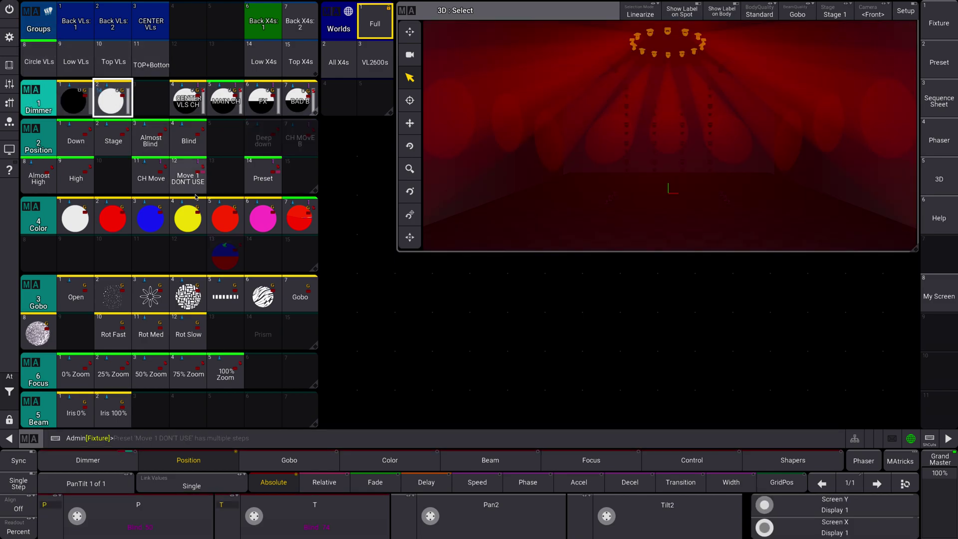
click(110, 113)
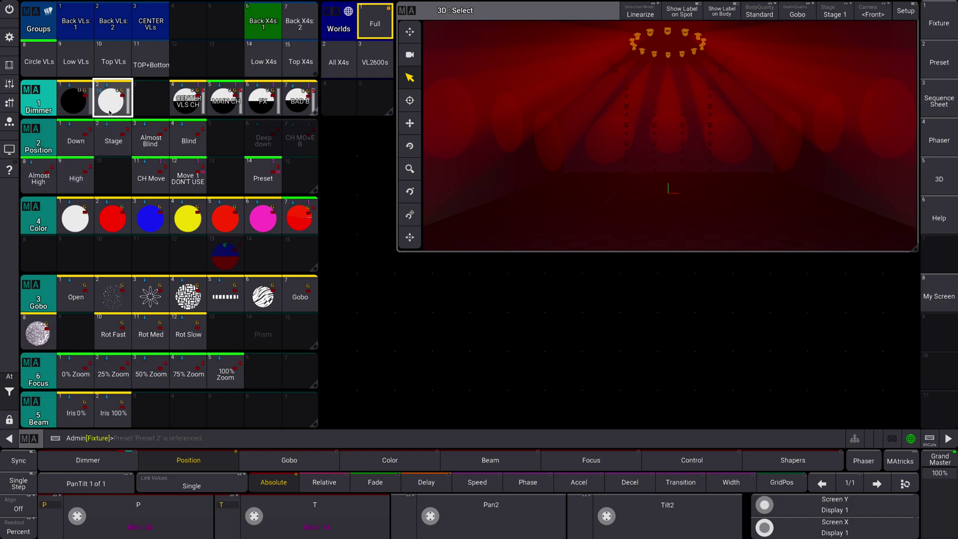
Step: Apply the MAIN CH dimmer preset and the white color preset to the Circle VLs
click(224, 102)
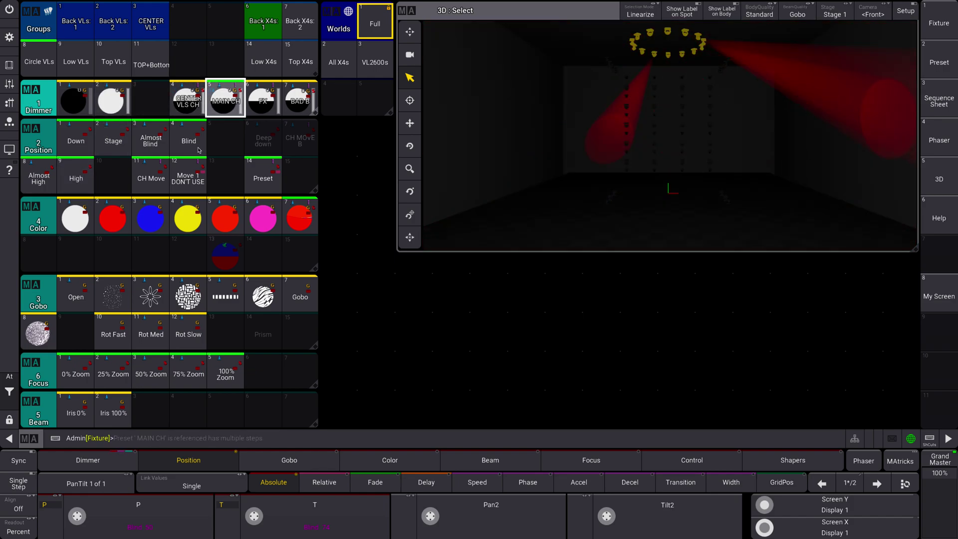
click(86, 224)
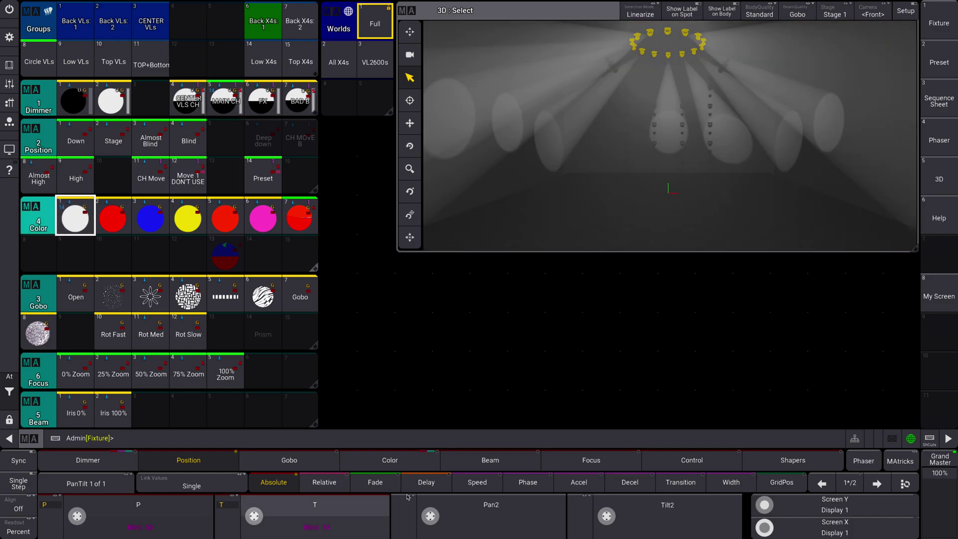
Step: Set the dimmer chase speed of the selected fixtures to 200 BPM
click(491, 484)
click(88, 460)
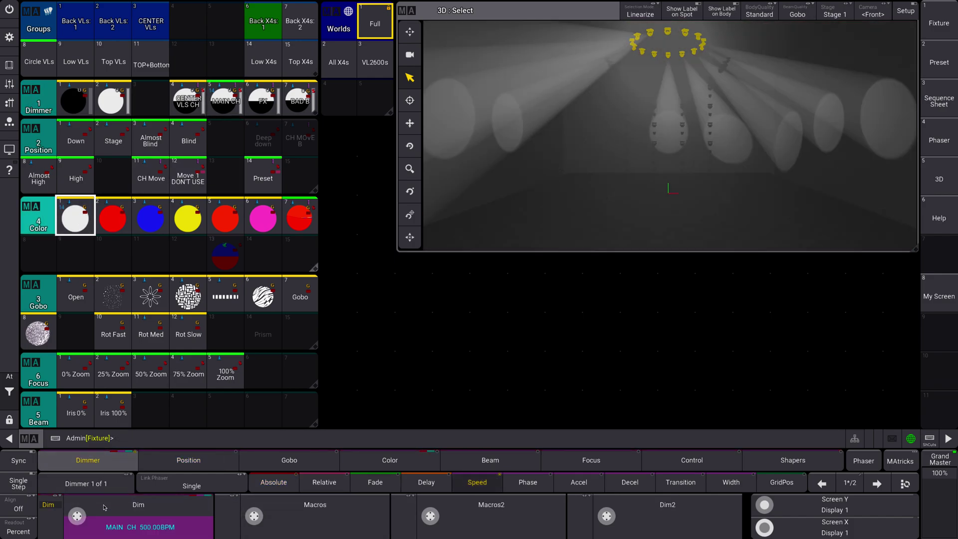
click(80, 519)
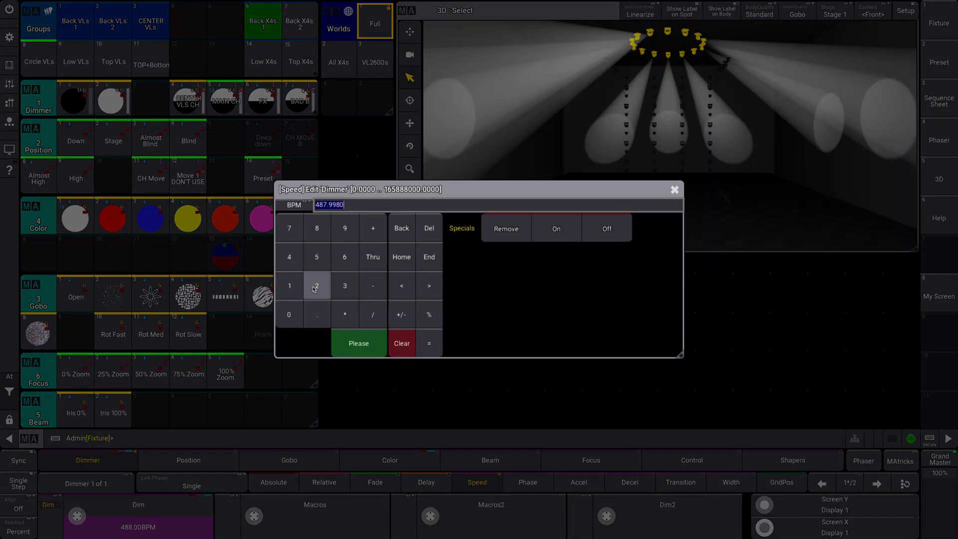
click(317, 286)
click(288, 315)
click(288, 314)
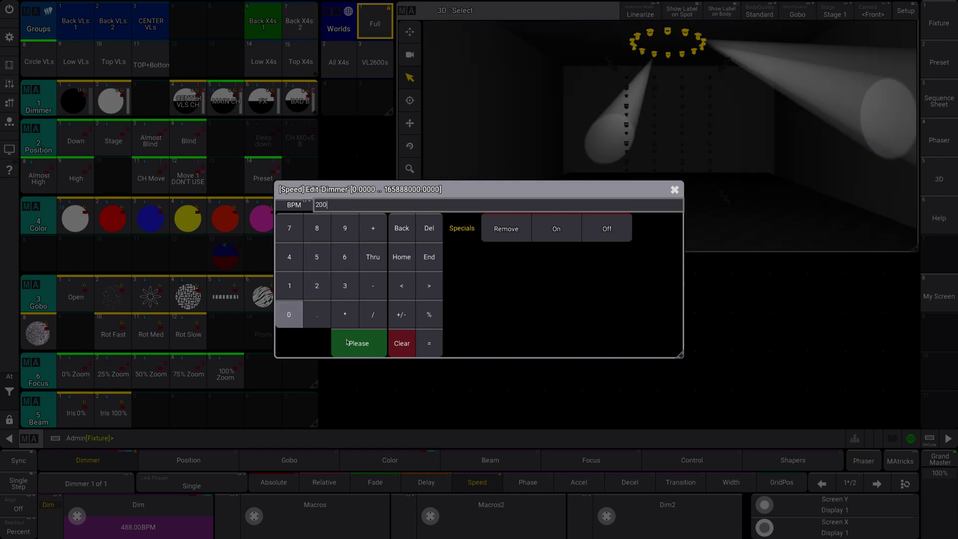
click(359, 344)
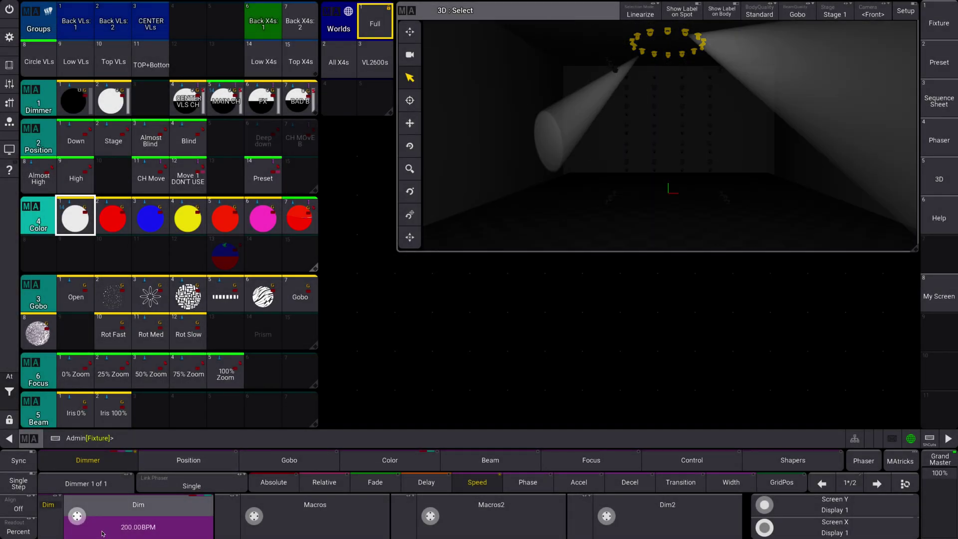
Step: Apply the Stage position preset and stop the running dimmer chase with the Stomp command
click(105, 150)
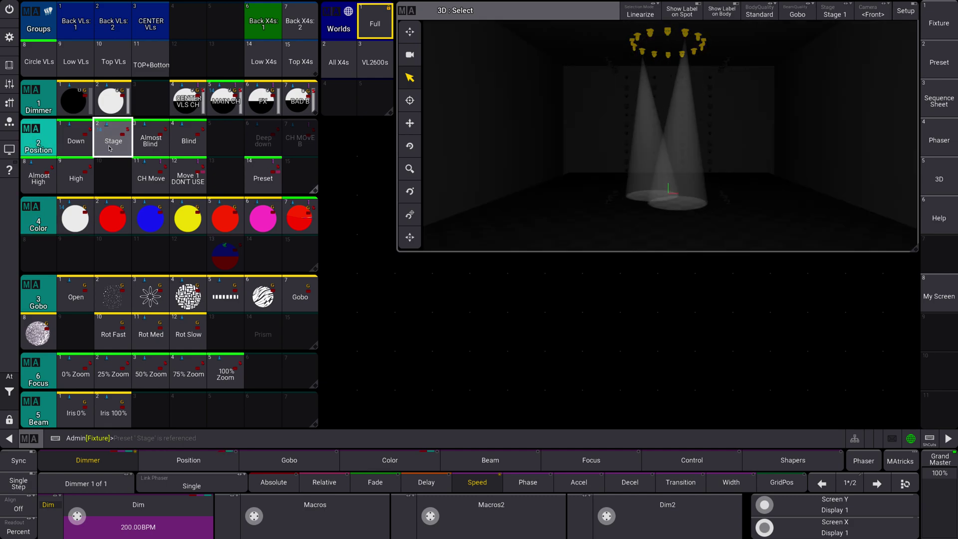
click(6, 65)
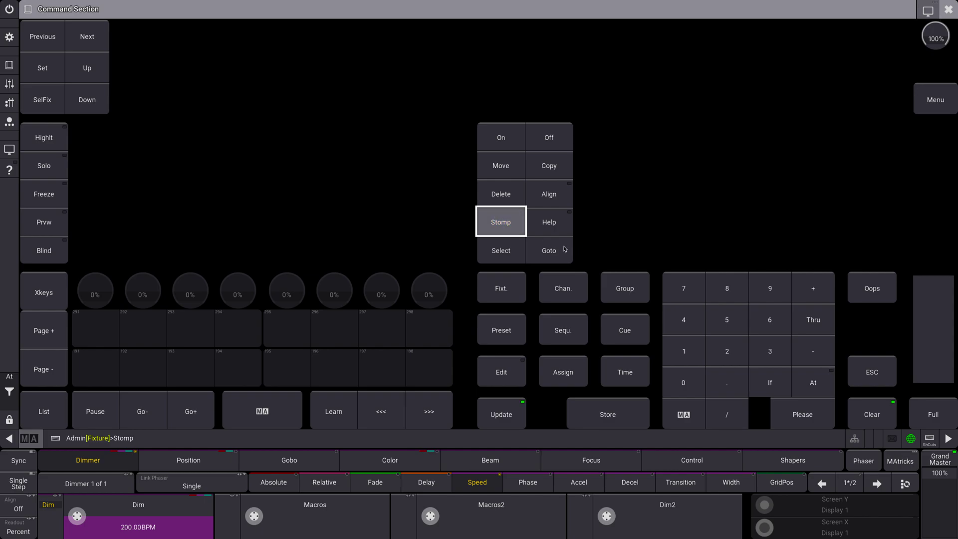
click(948, 9)
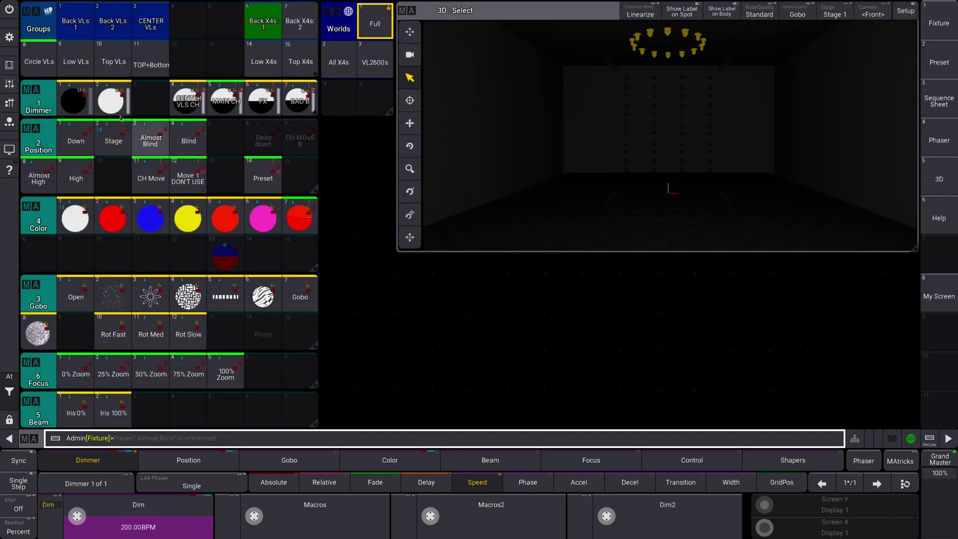
Step: Restart the MAIN CH dimmer chase on the Circle VLs and set its speed to 200 BPM
click(217, 103)
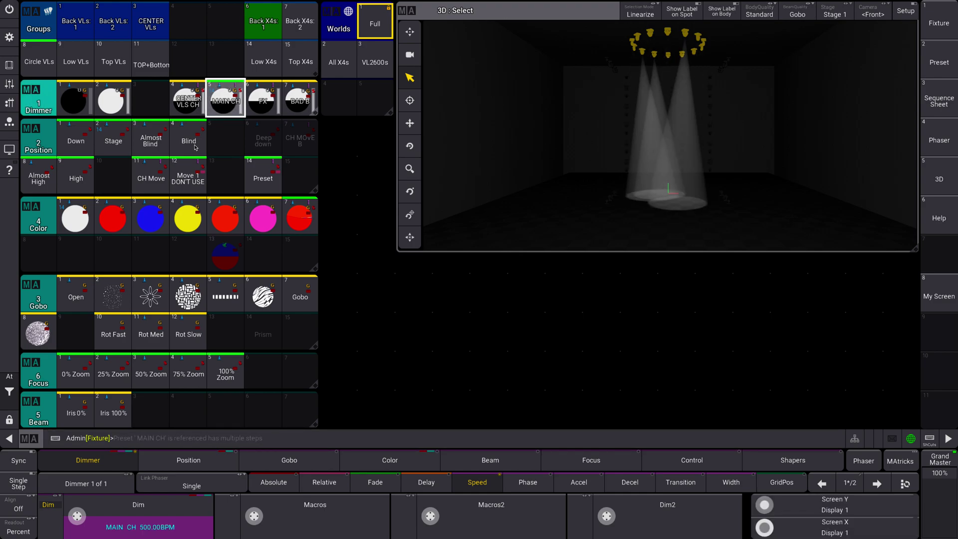
click(138, 524)
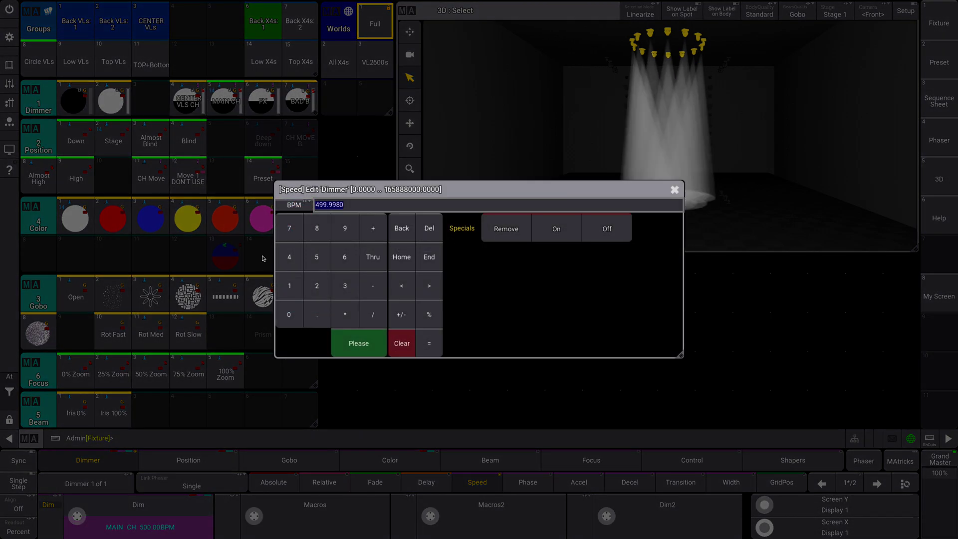
click(313, 288)
click(289, 314)
click(288, 315)
click(359, 343)
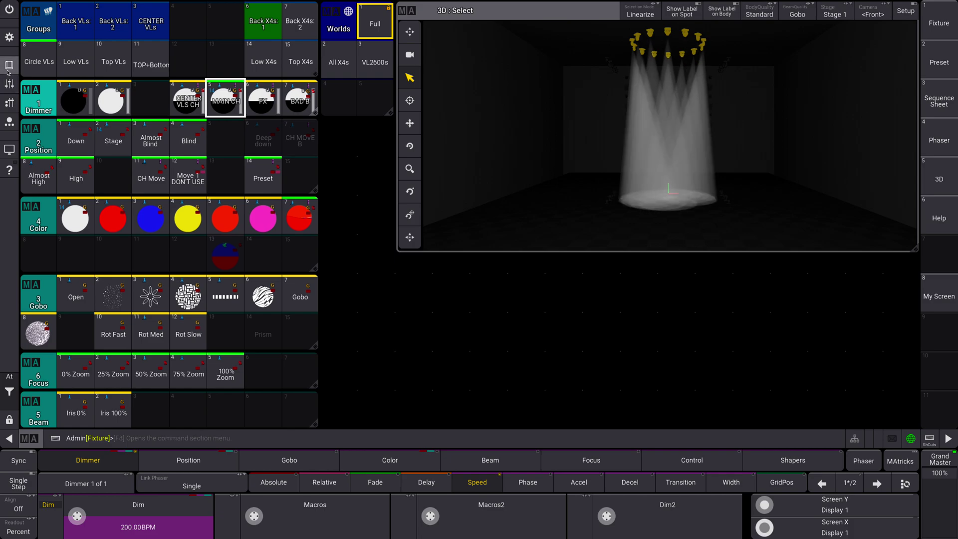
Step: Apply dimmer Preset 2 over the running chase and enable the Stomp option in that preset's settings
click(111, 100)
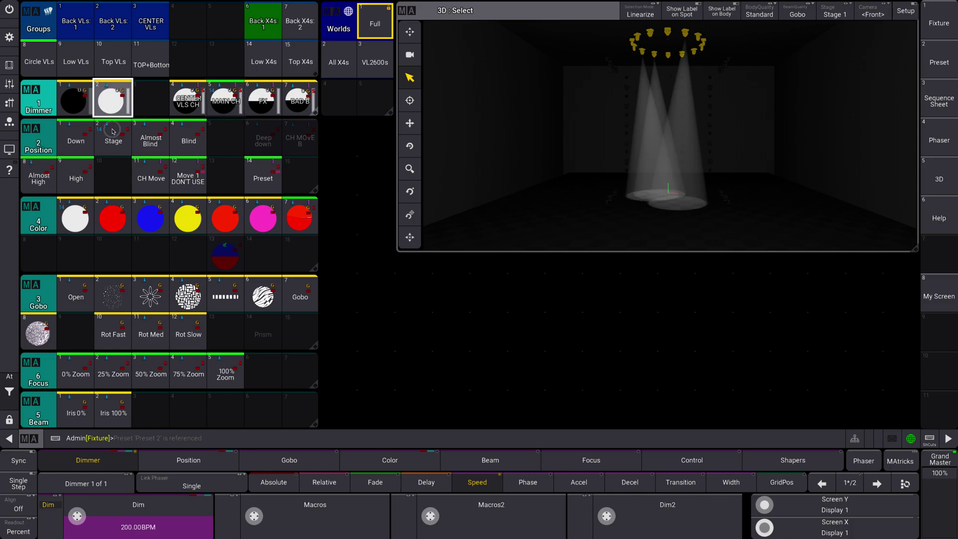
right_click(112, 99)
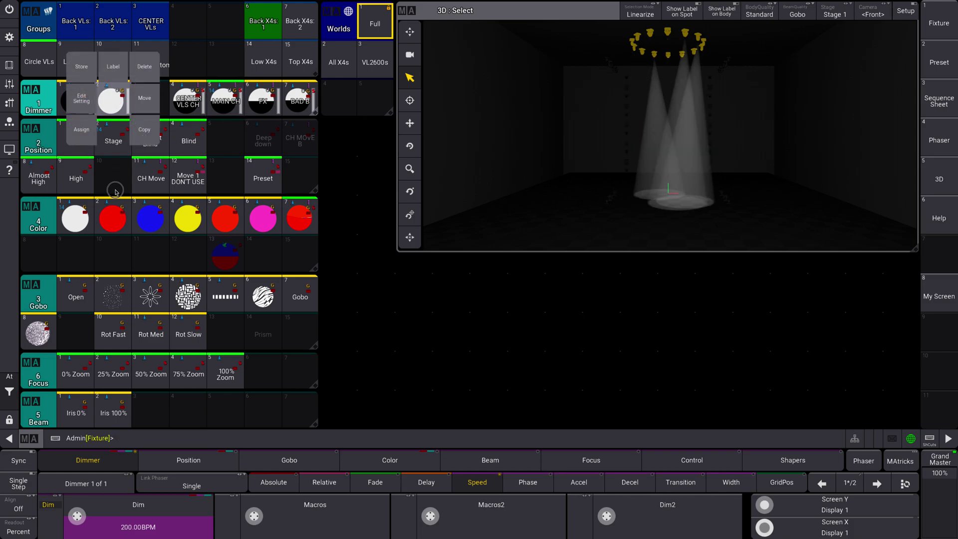
click(82, 103)
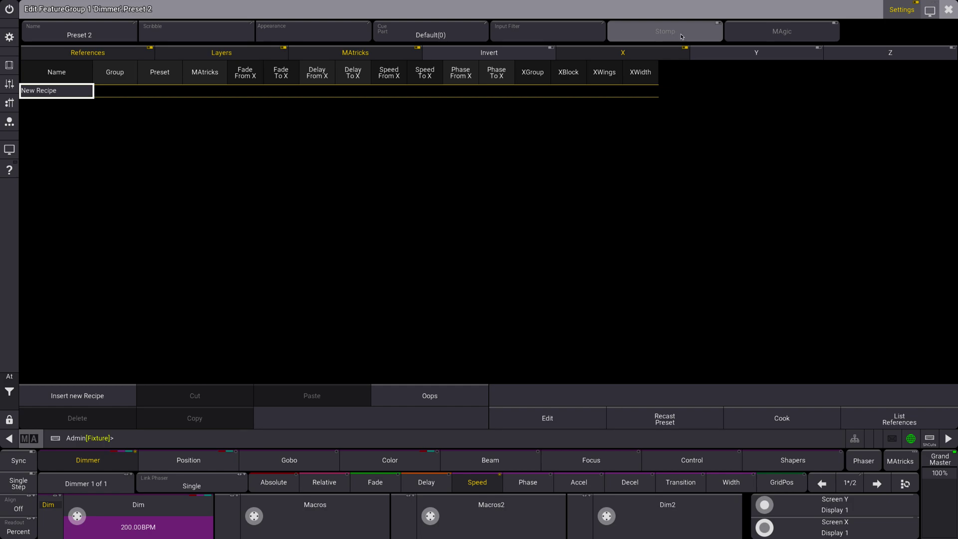
click(681, 37)
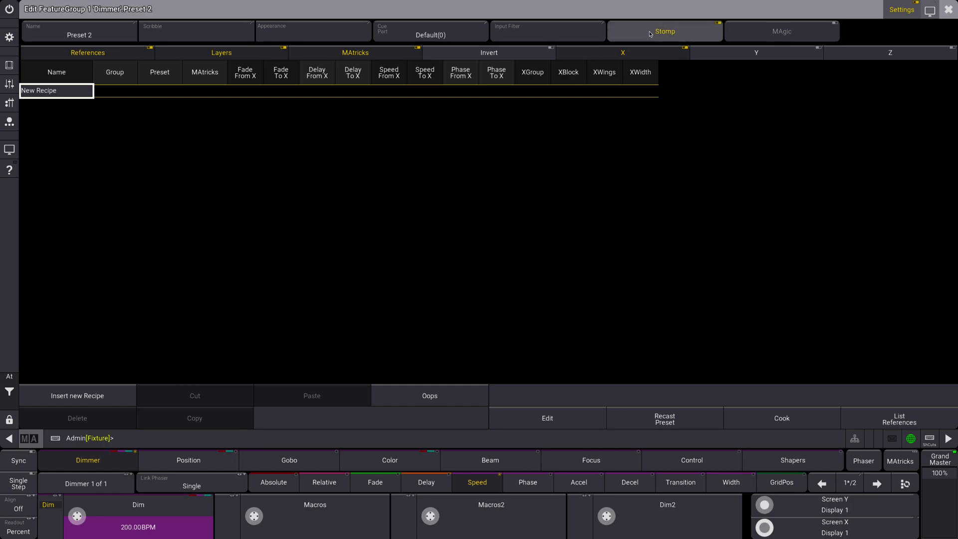
click(948, 10)
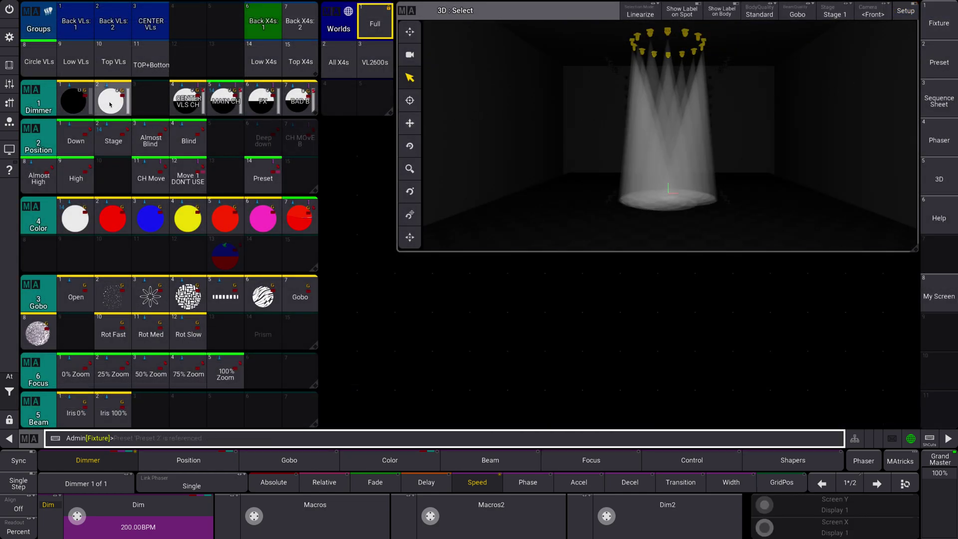
Step: Test the Stomp option by applying dimmer Preset 2 to the Circle VLs while the chase runs
click(186, 103)
click(118, 103)
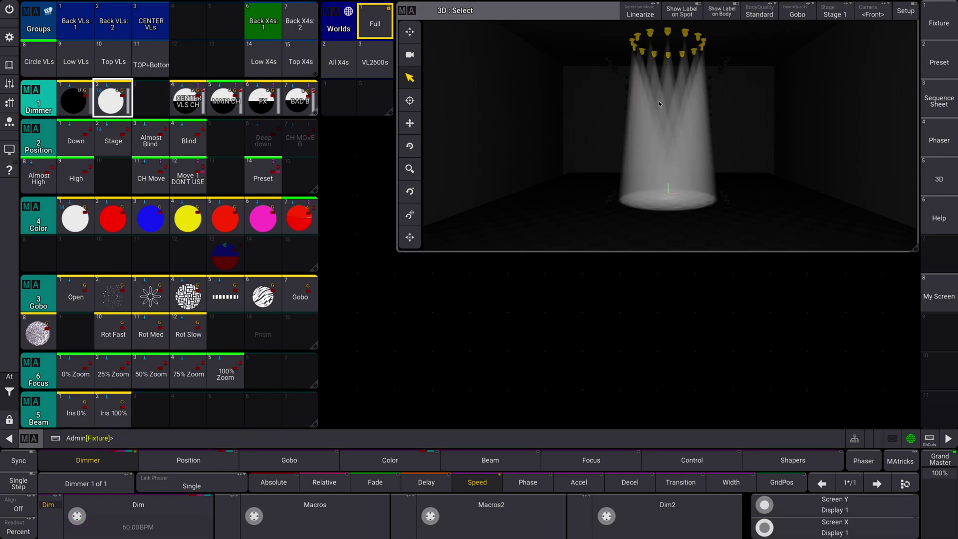
click(126, 103)
Step: Run the MAIN CH, BAD B and FX dimmer presets on the Circle VLs and stop the chase with dimmer Preset 2
click(214, 103)
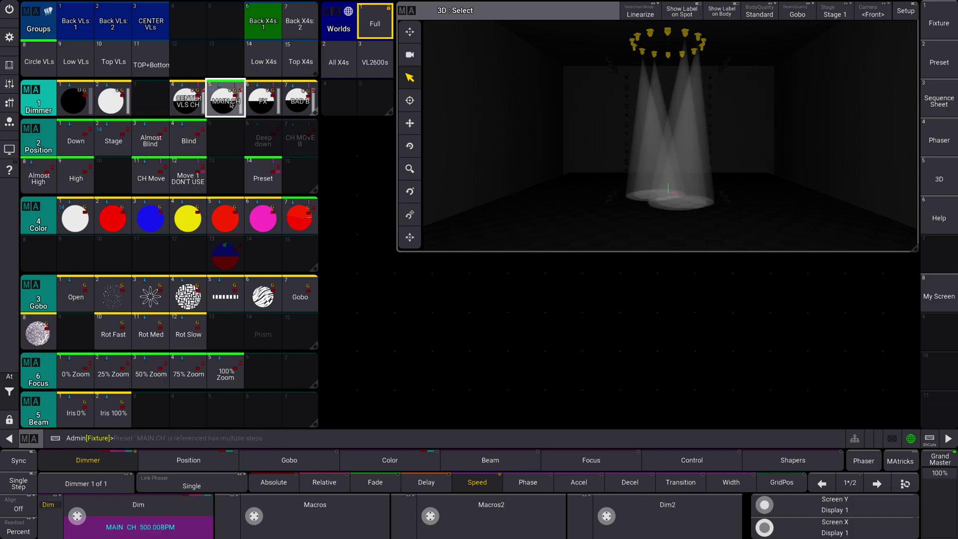
click(262, 99)
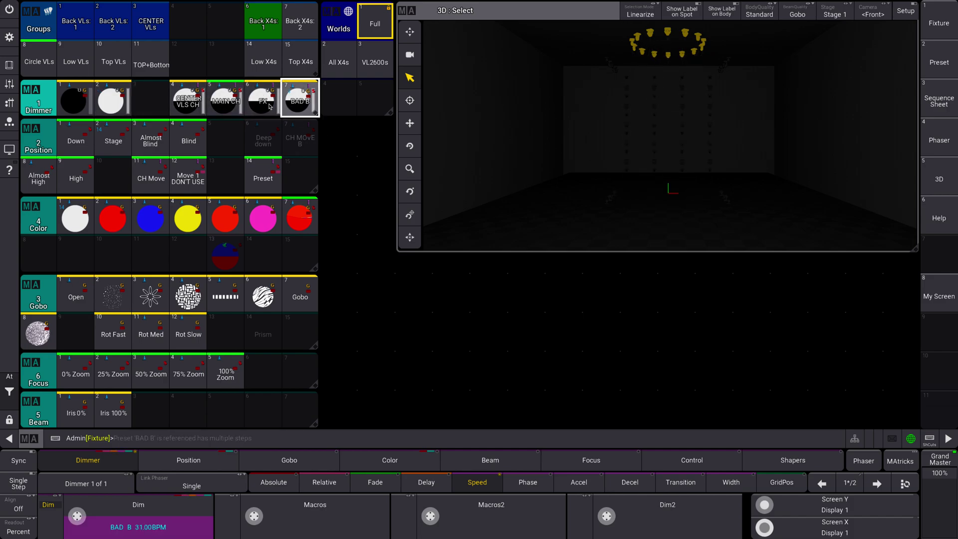
click(199, 102)
click(215, 104)
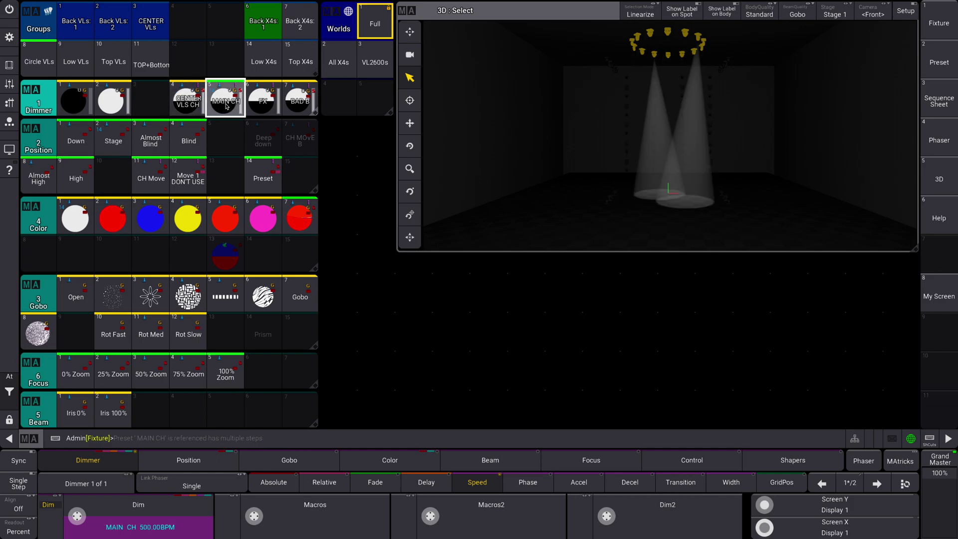
click(253, 107)
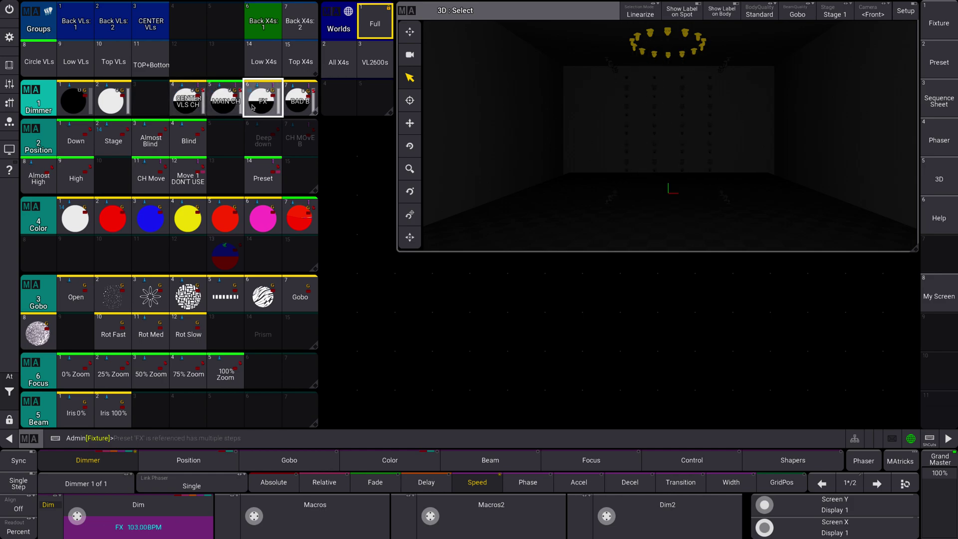
click(110, 105)
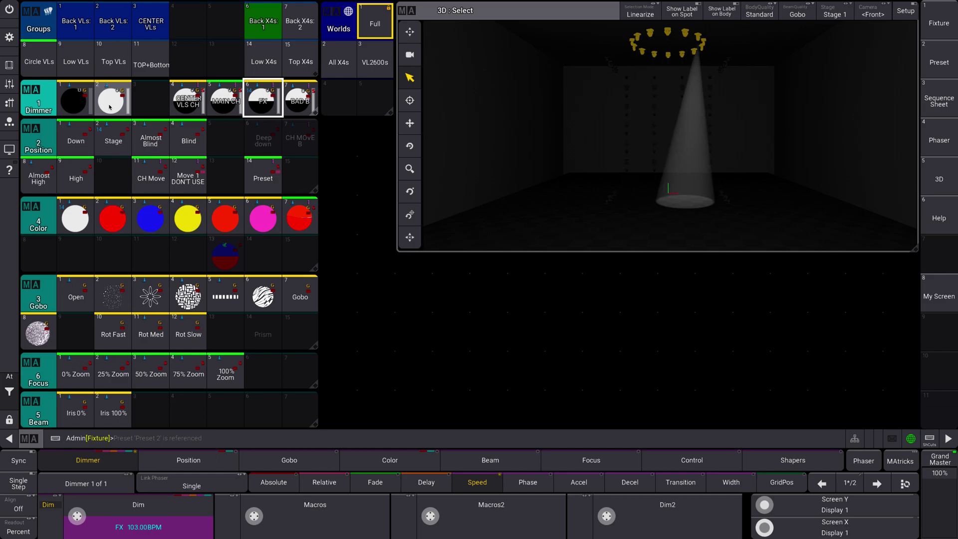
click(111, 104)
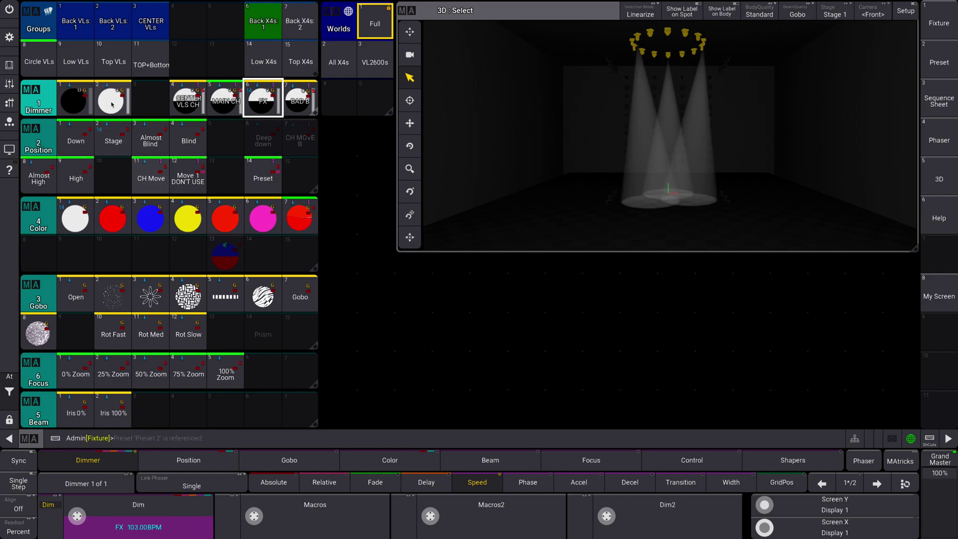
Step: Open the settings of dimmer Preset 2 to review its Stomp option, and close them
right_click(135, 103)
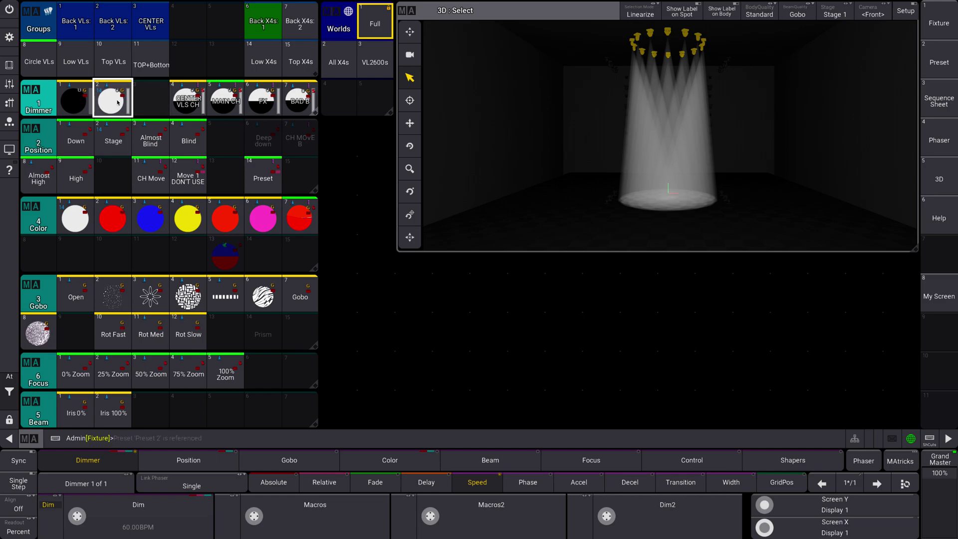
click(82, 107)
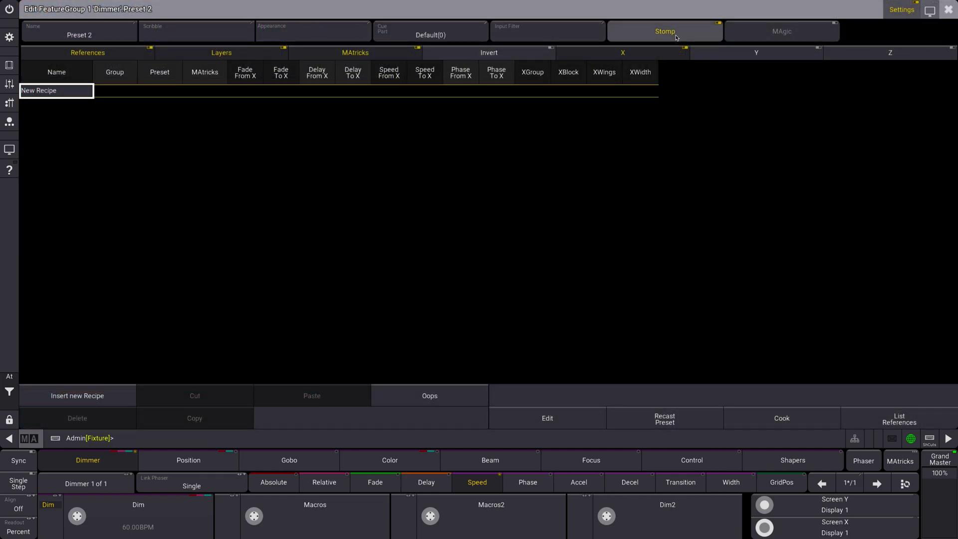
click(953, 11)
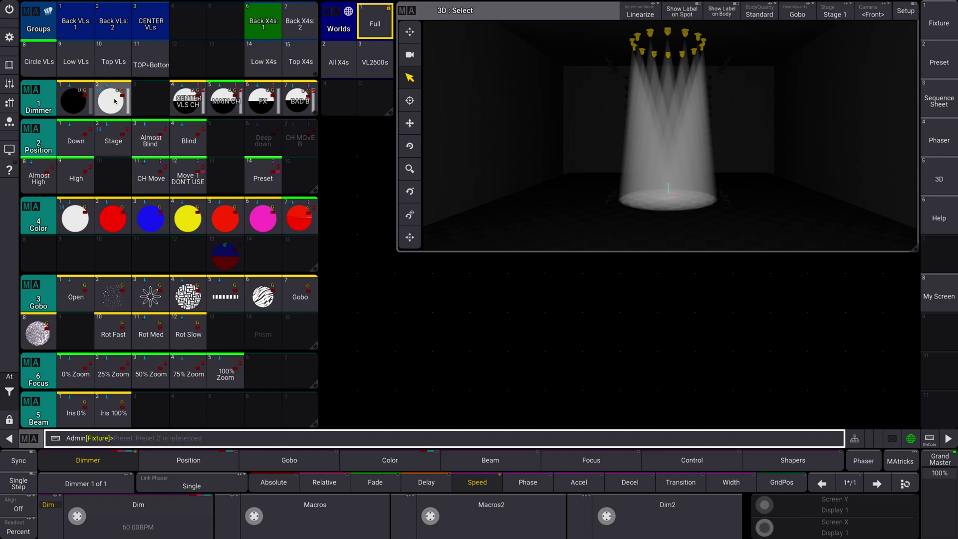
Step: Open the Command Section to locate the Stomp command, and close it without running anything
click(6, 66)
click(6, 66)
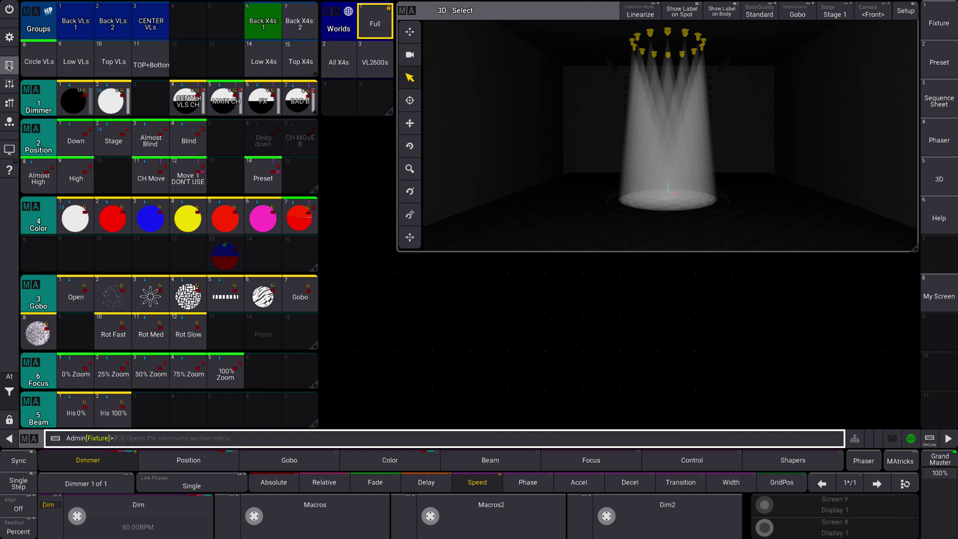
click(9, 65)
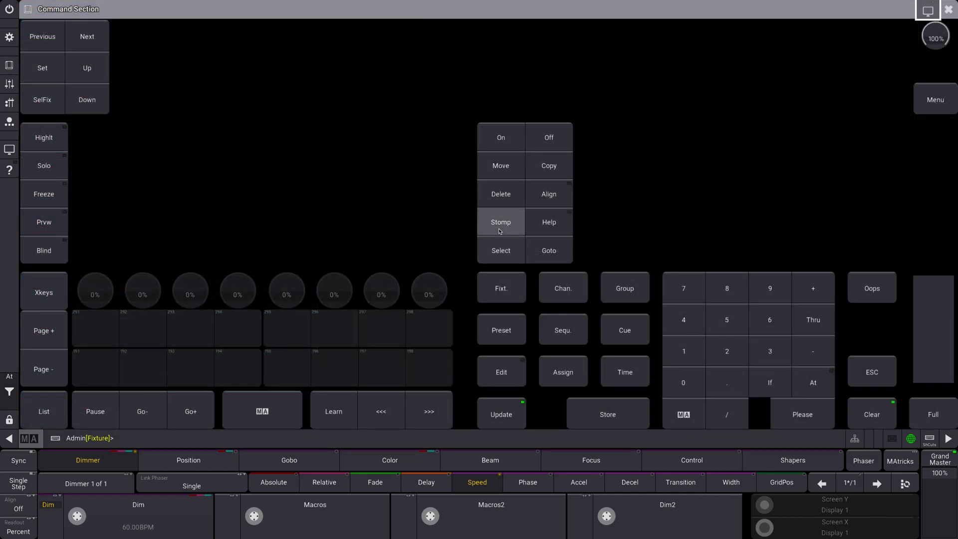
click(949, 10)
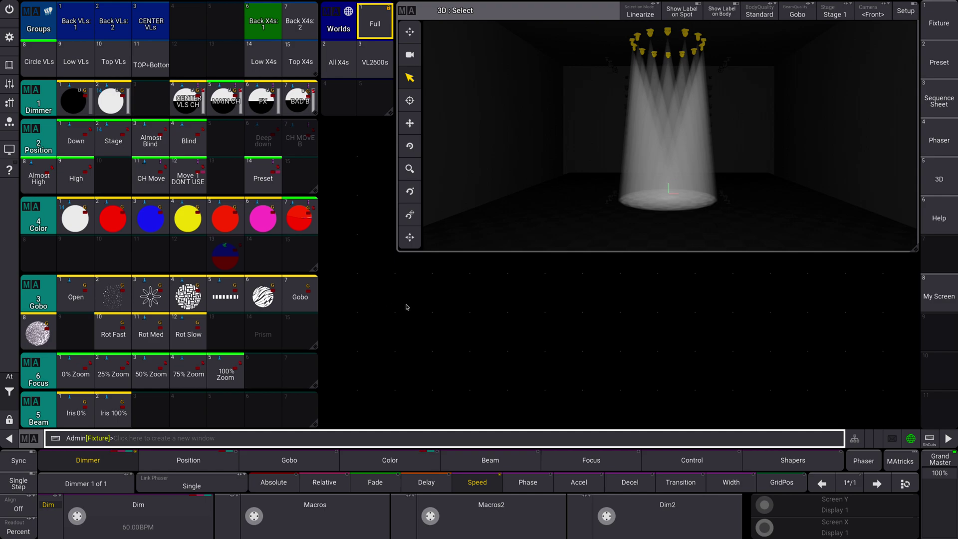
Step: Open the settings of the Almost Blind position preset to view its Stomp option, and close them
right_click(150, 143)
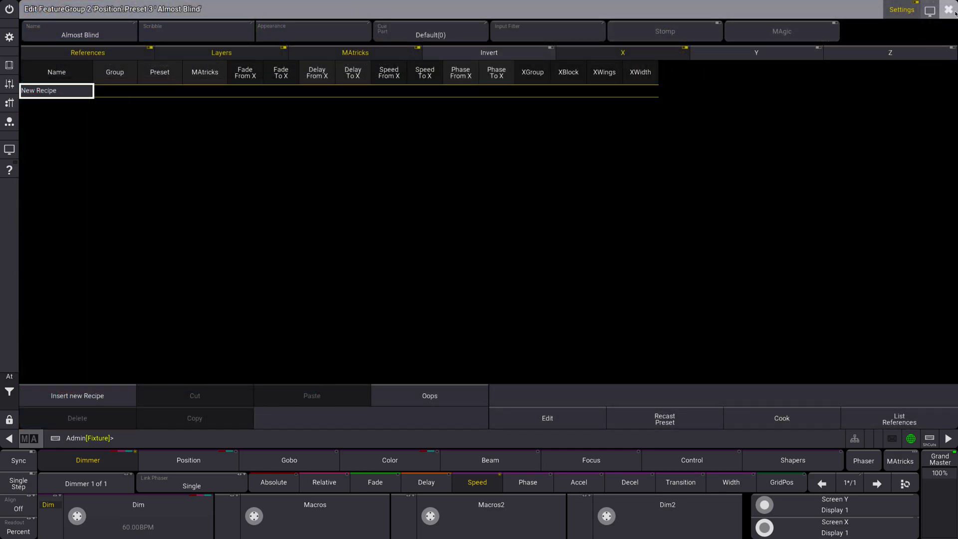
click(948, 10)
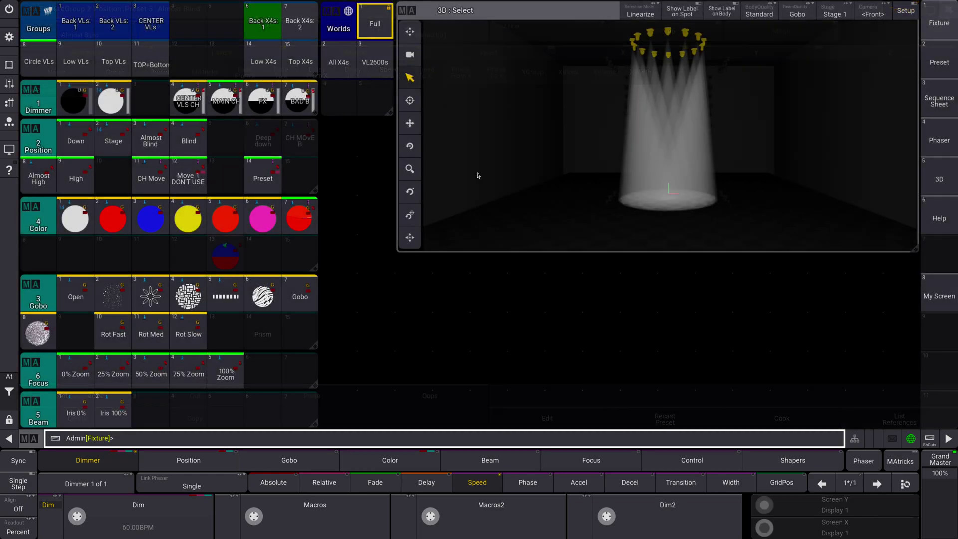
Step: Clear the programmer from the Command Section and return to the preset view
click(9, 65)
click(887, 416)
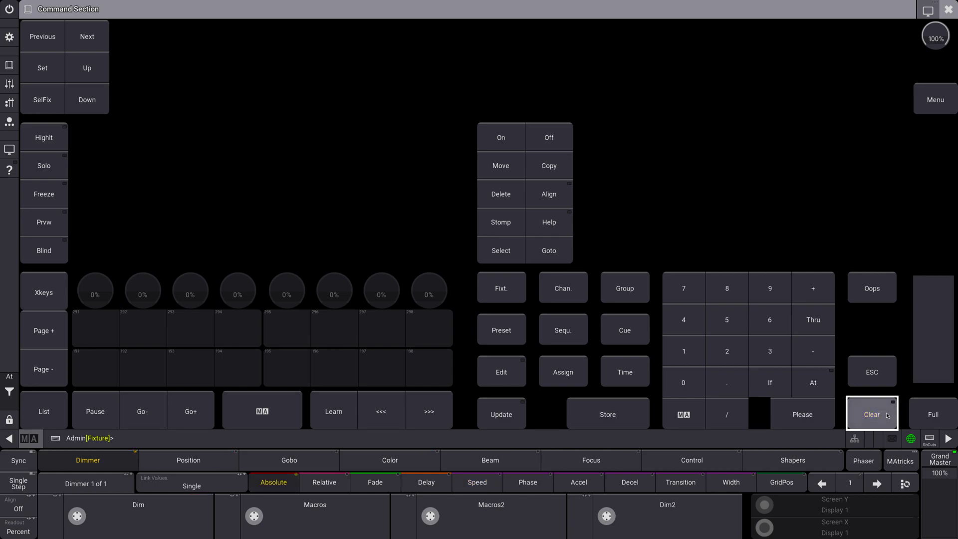
click(950, 12)
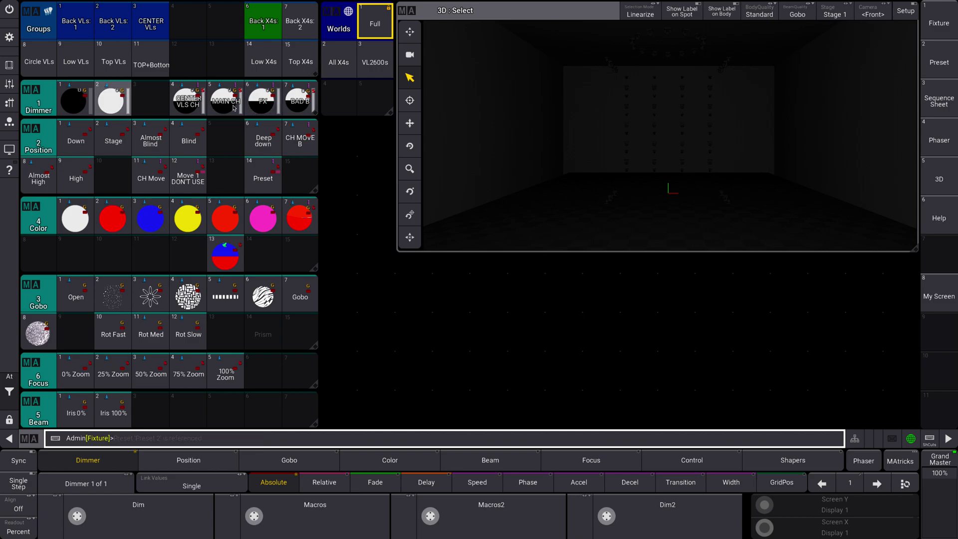
Step: Select the Circle VLs and apply position Preset 14, dimmer Preset 2, white, Almost High and 0% Zoom
click(39, 58)
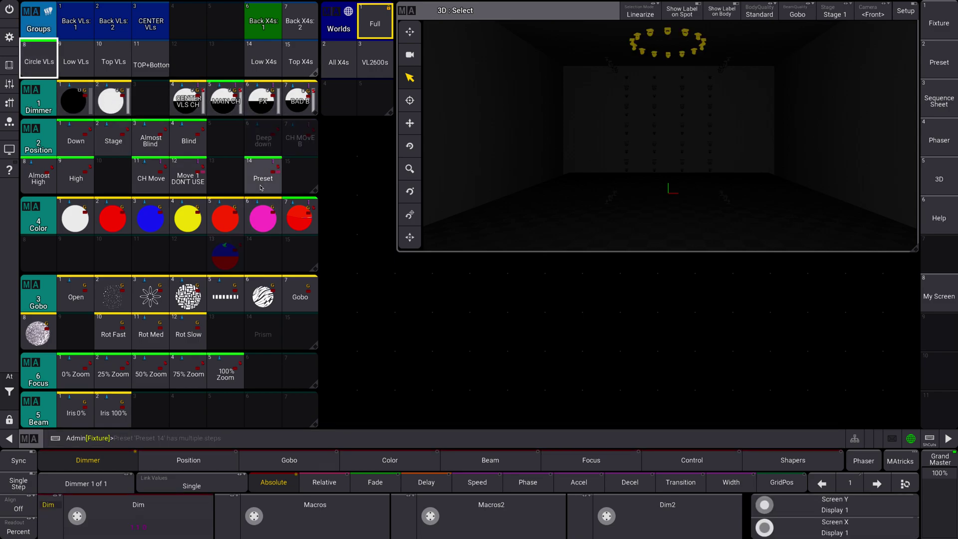
click(113, 100)
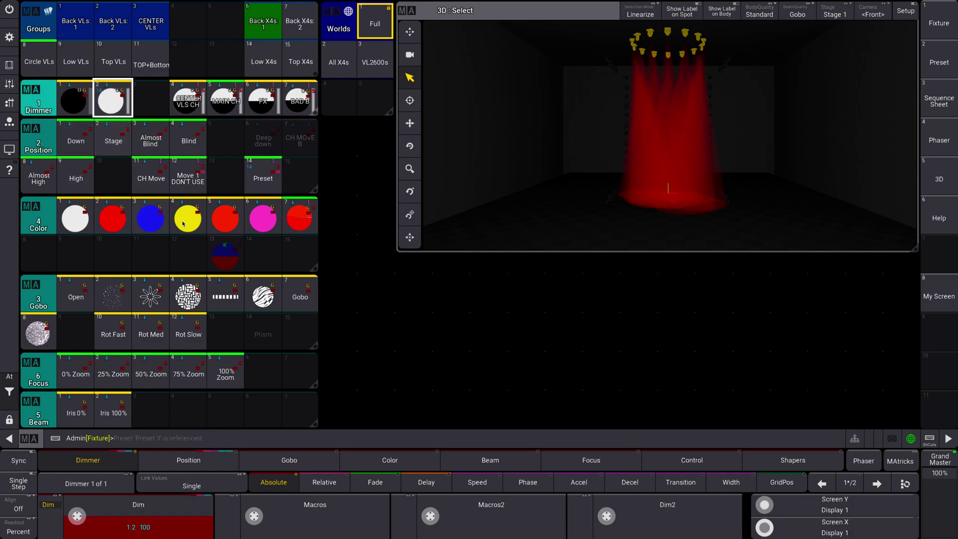
click(75, 218)
click(48, 177)
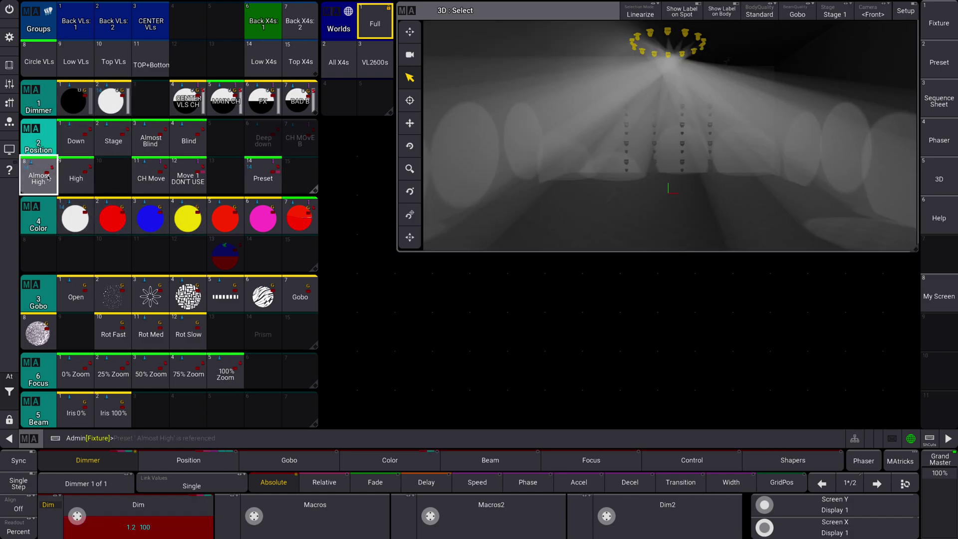
click(142, 162)
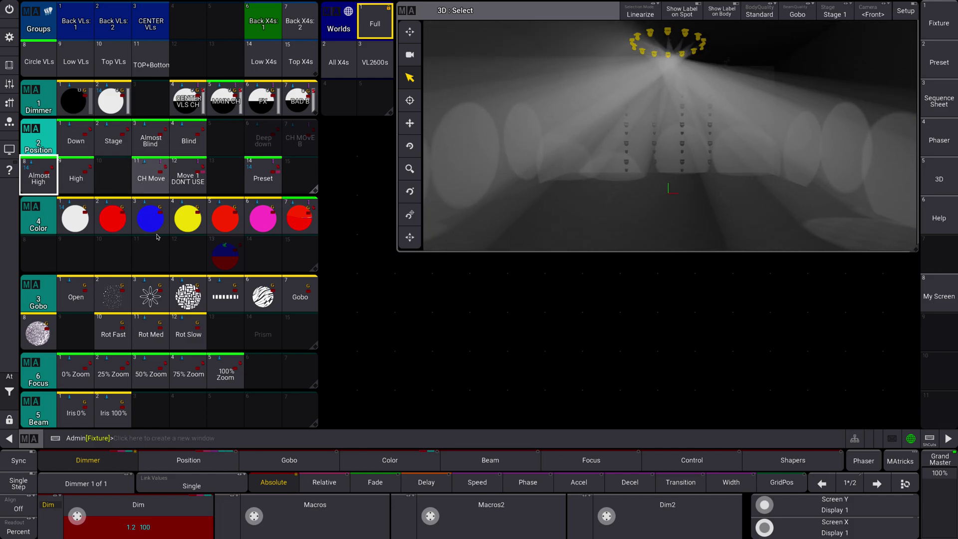
click(85, 367)
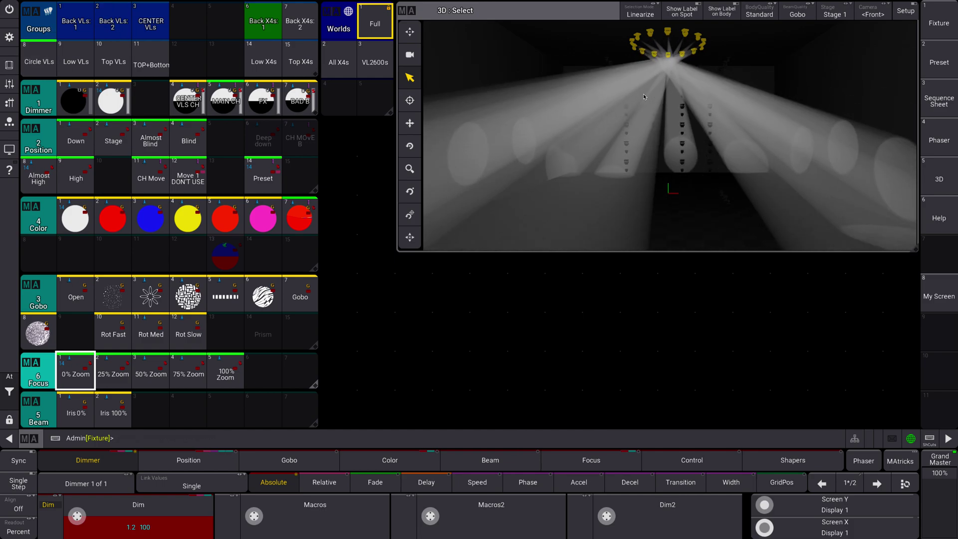
Step: Run the Stomp command on the white Circle VLs and return to the preset view
click(9, 65)
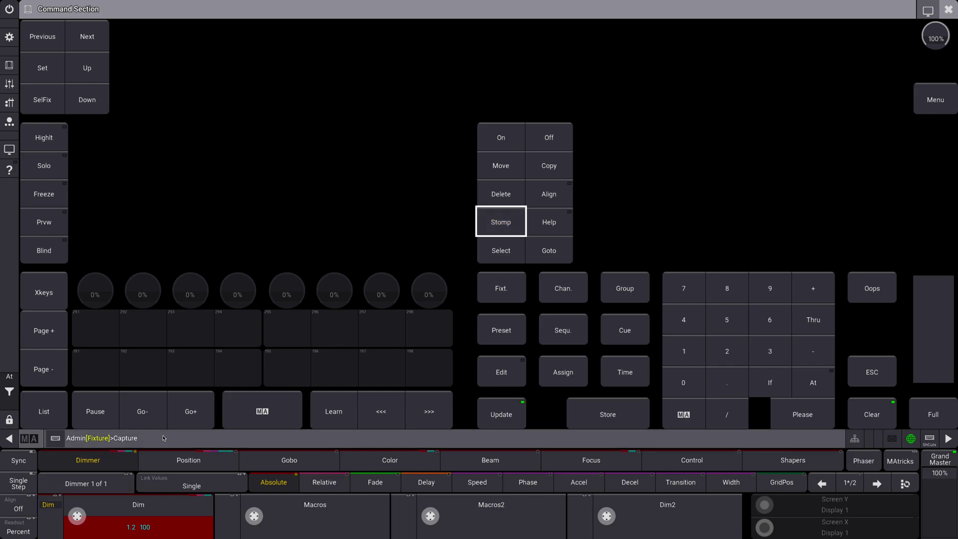
key(Return)
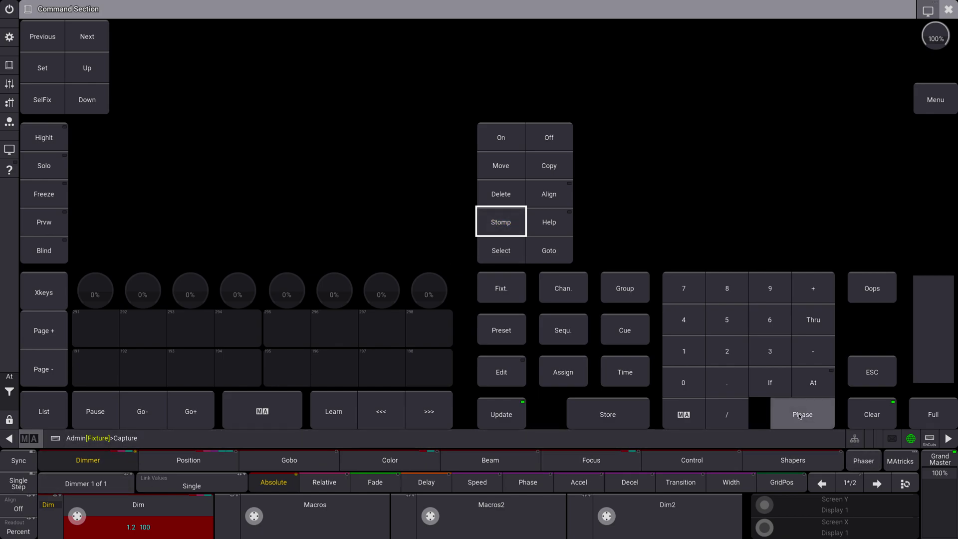
click(948, 9)
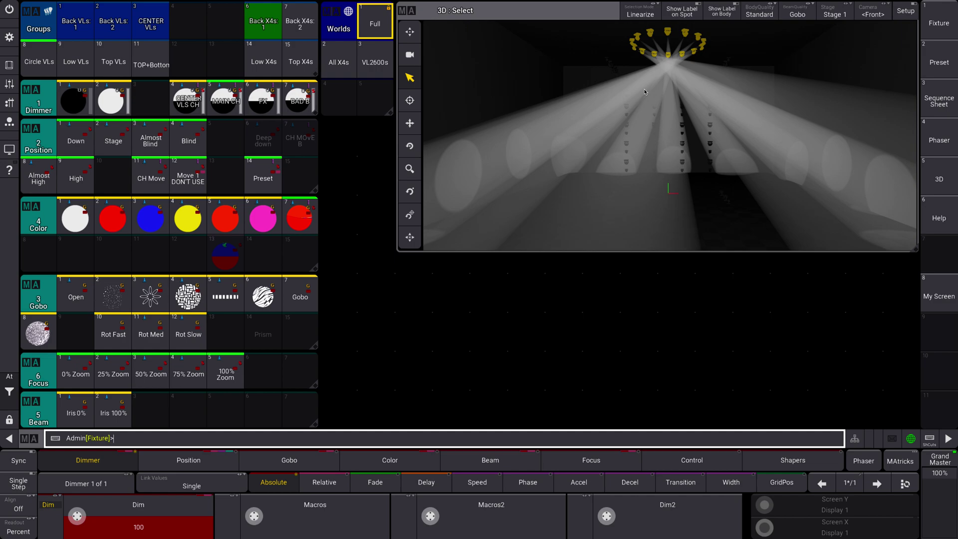
Step: Run color Preset 7 on the Circle VLs and apply the Stage and Almost Blind position presets
click(302, 220)
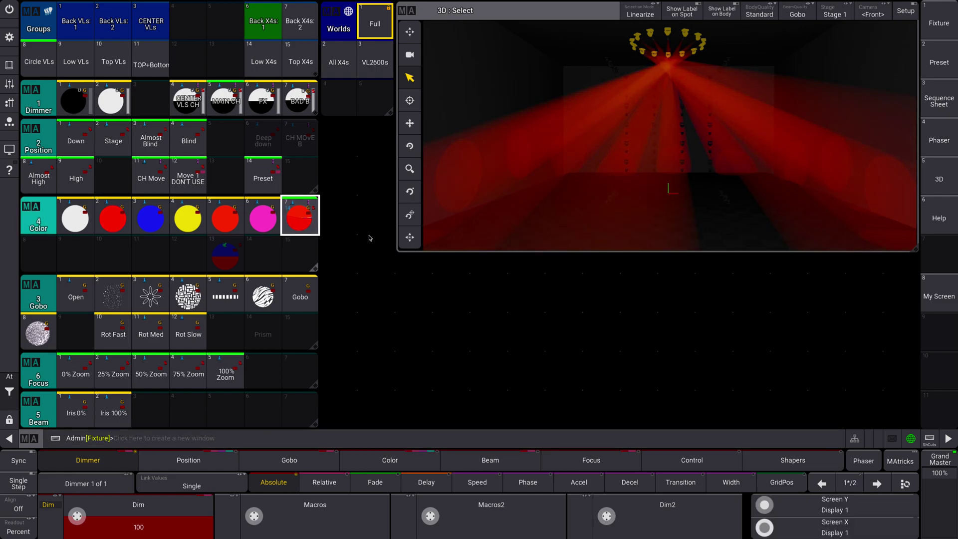
click(113, 139)
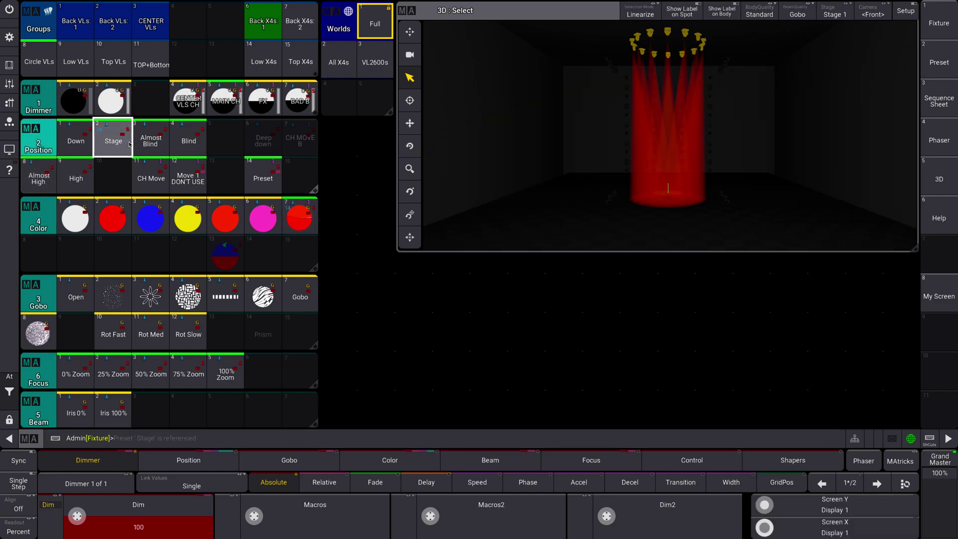
click(143, 143)
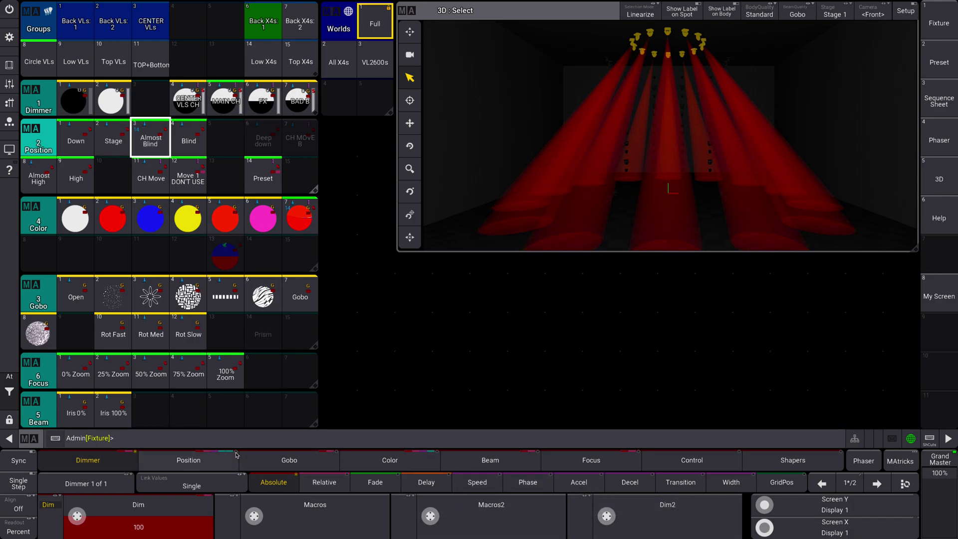
Step: Set the phase of the color attributes R and G to 45 degrees for the Circle VLs
click(389, 460)
click(528, 482)
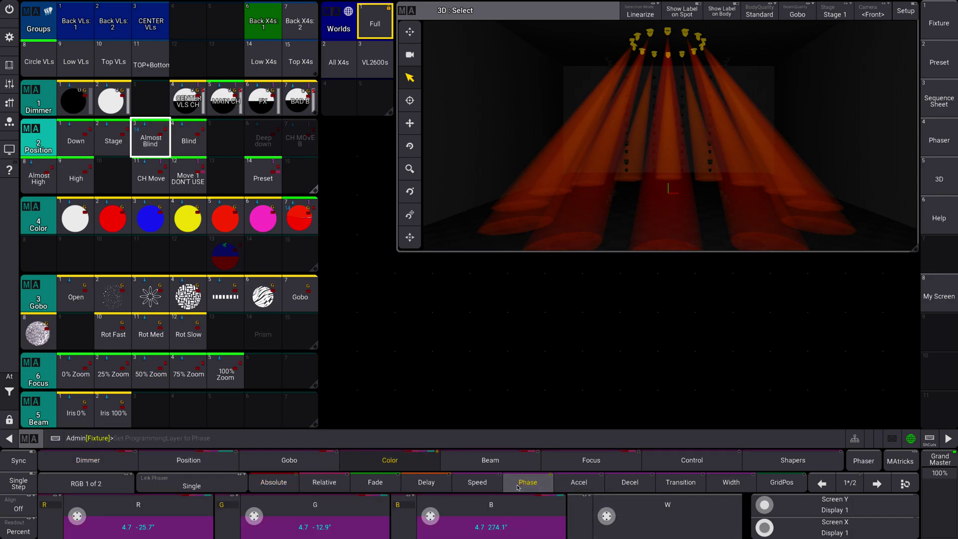
click(166, 510)
text(45)
key(Return)
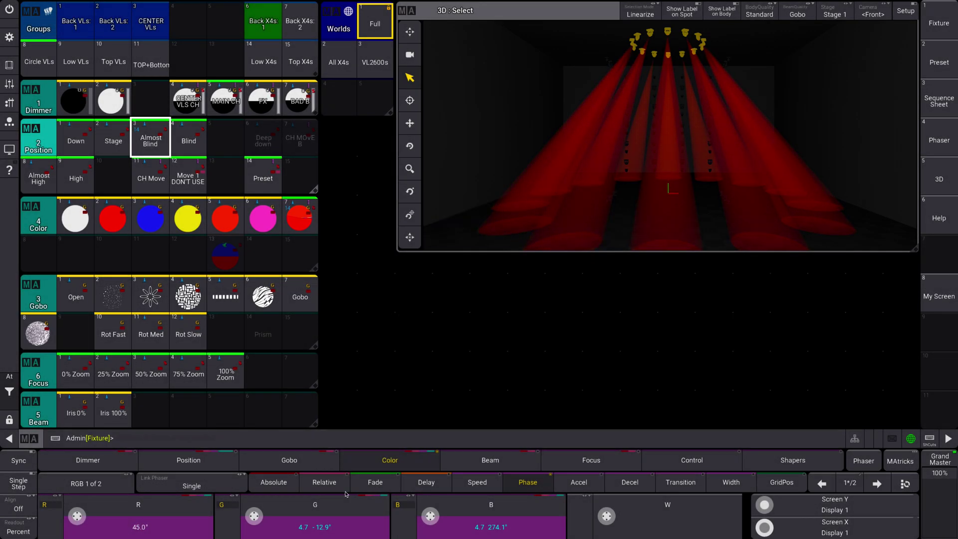
click(346, 497)
text(45)
key(Return)
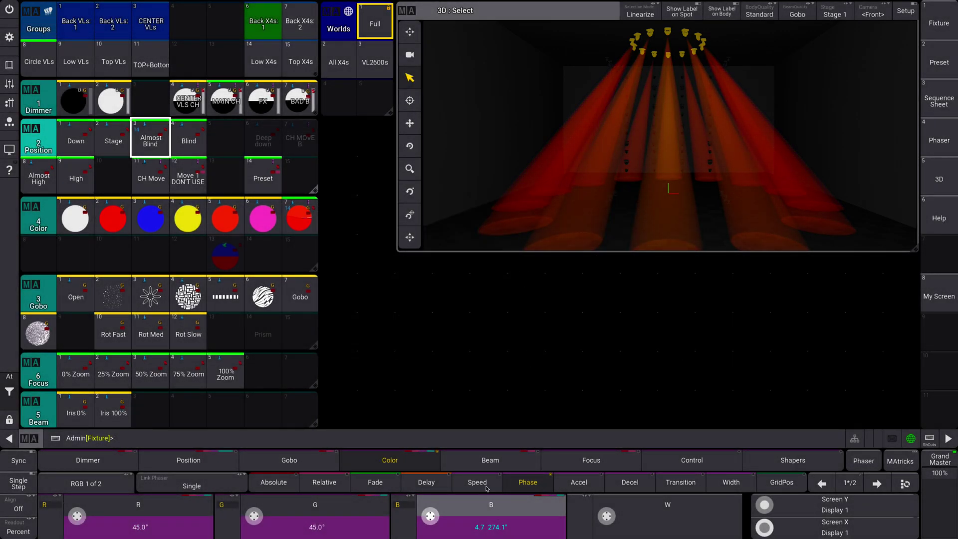
Step: Stomp the running color phaser on the Circle VLs and return to the preset view
click(9, 66)
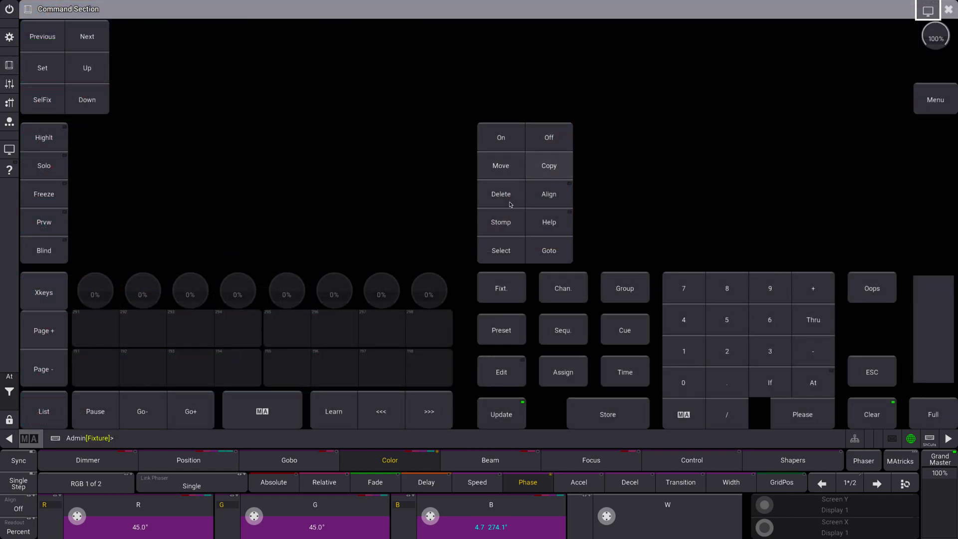
click(501, 222)
click(802, 413)
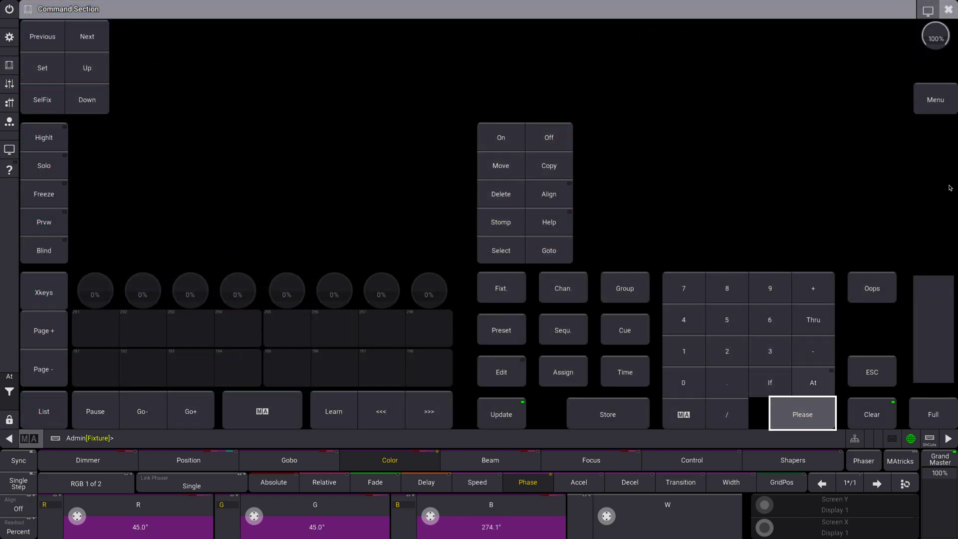
click(948, 9)
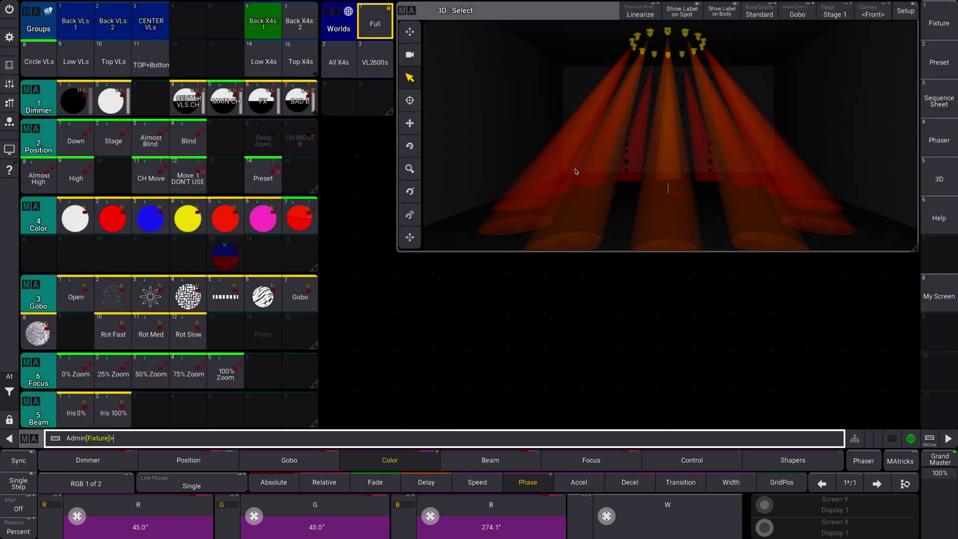